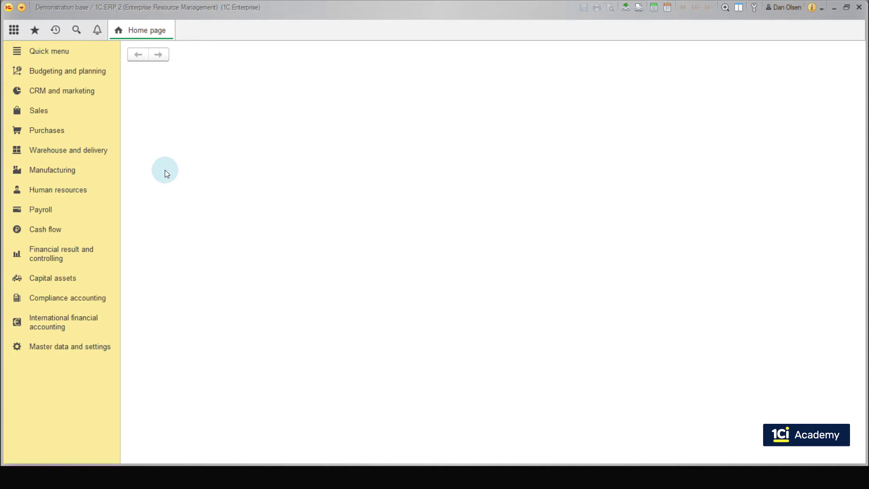
Open the Goods transfer orders list in the Warehouse and delivery section.
click(100, 151)
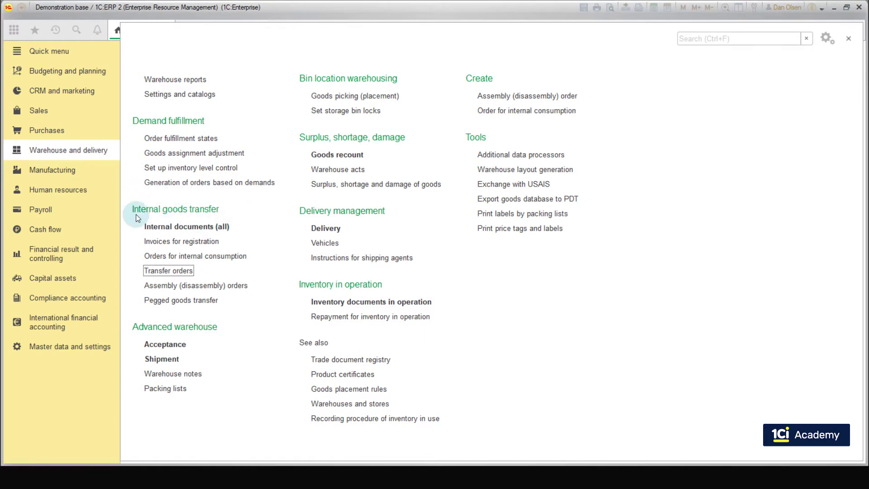
click(180, 271)
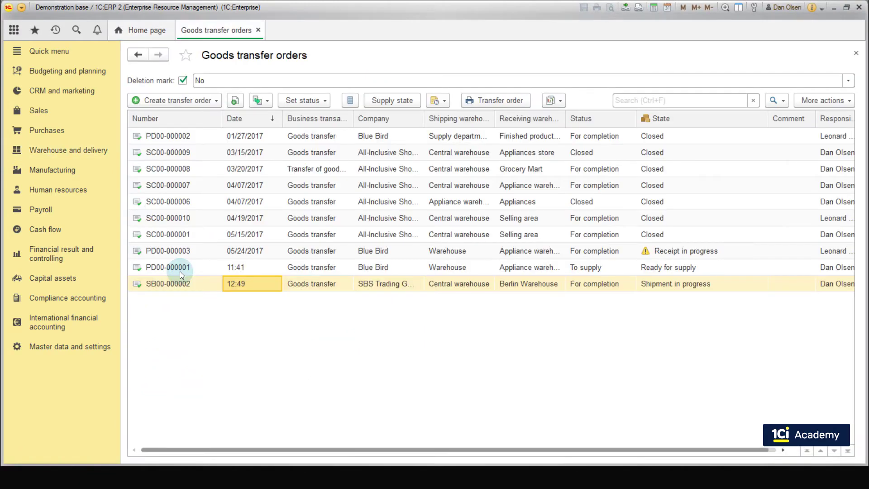
click(457, 337)
Select order SB00-000002, in Shipment in progress, and list the documents that can be created from it.
mouse_move(688, 119)
key(Left)
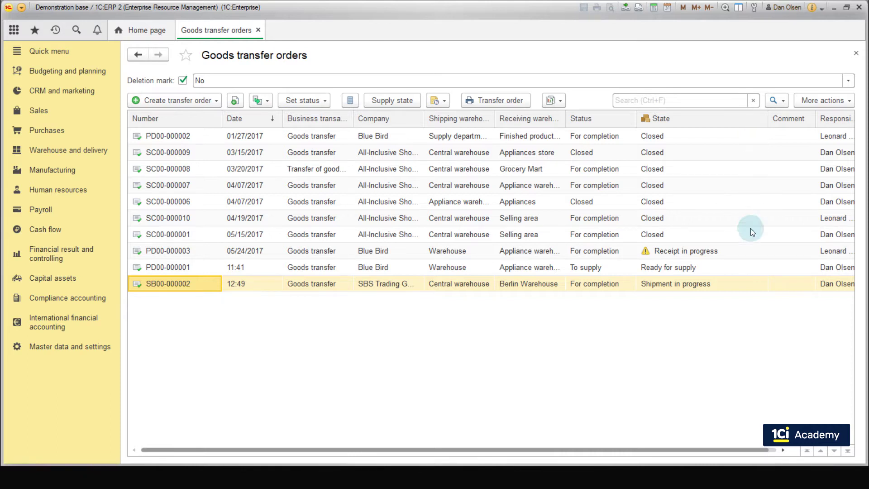
click(737, 290)
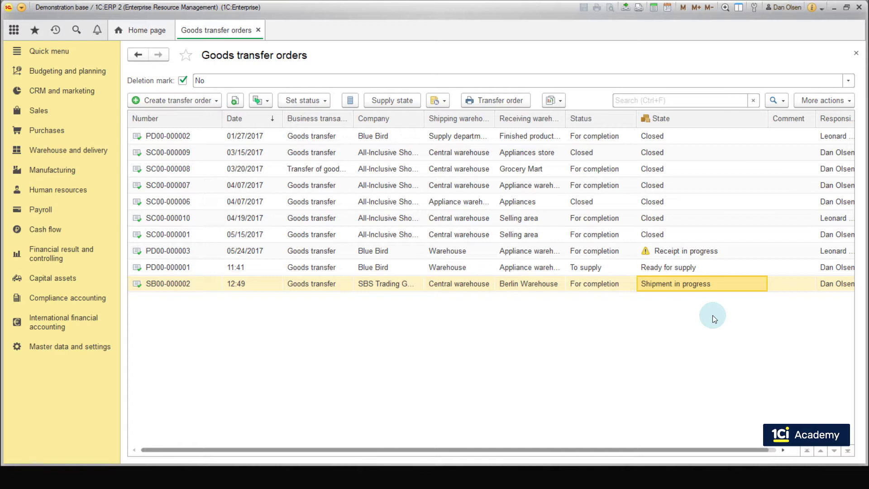
click(260, 100)
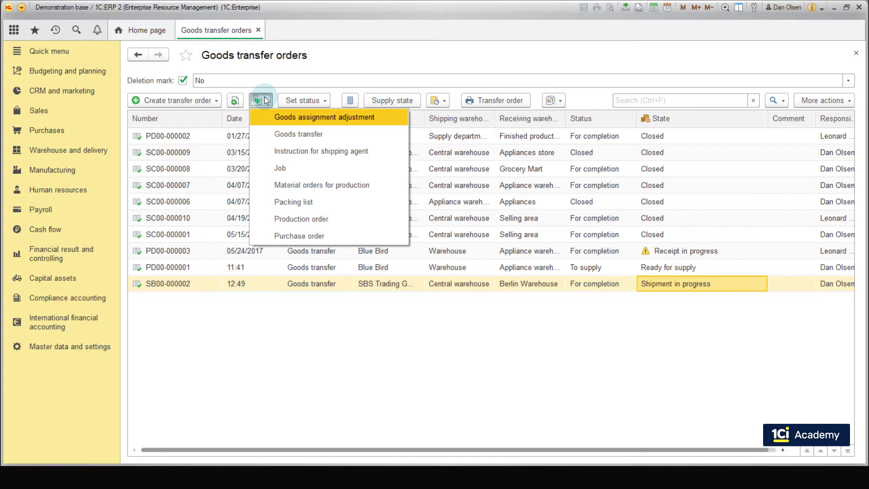
Create a new Instruction for shipping agent based on order SB00-000002.
click(235, 285)
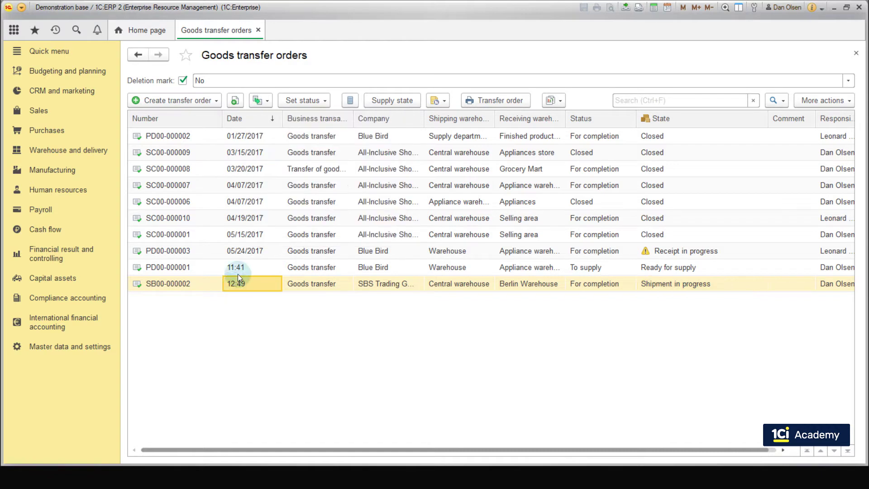
click(267, 101)
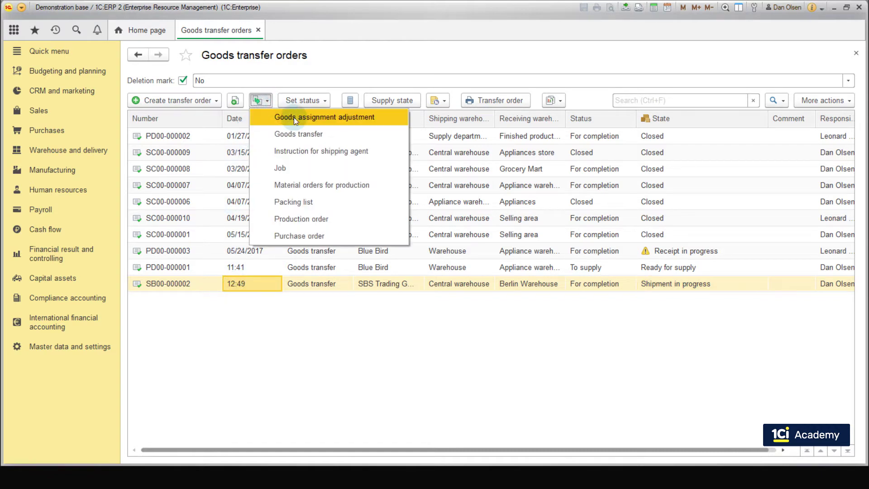
click(326, 151)
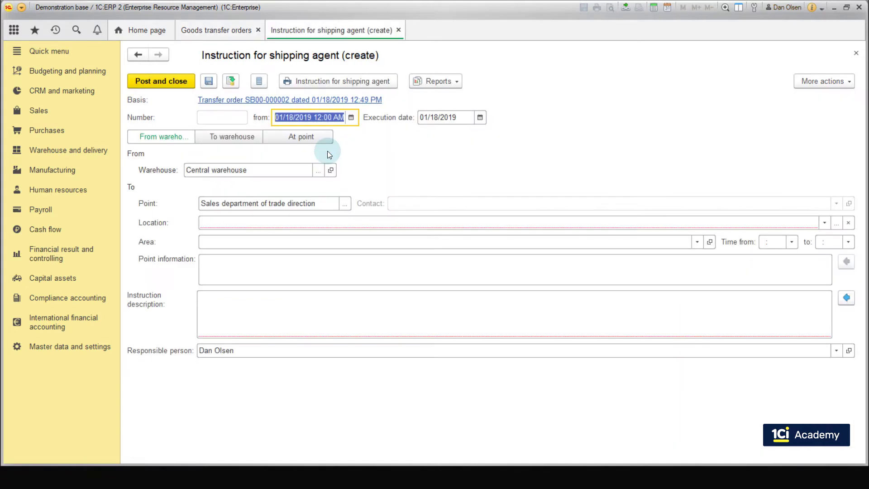
Make it a delivery to Berlin Warehouse, then post and close the instruction.
key(Tab)
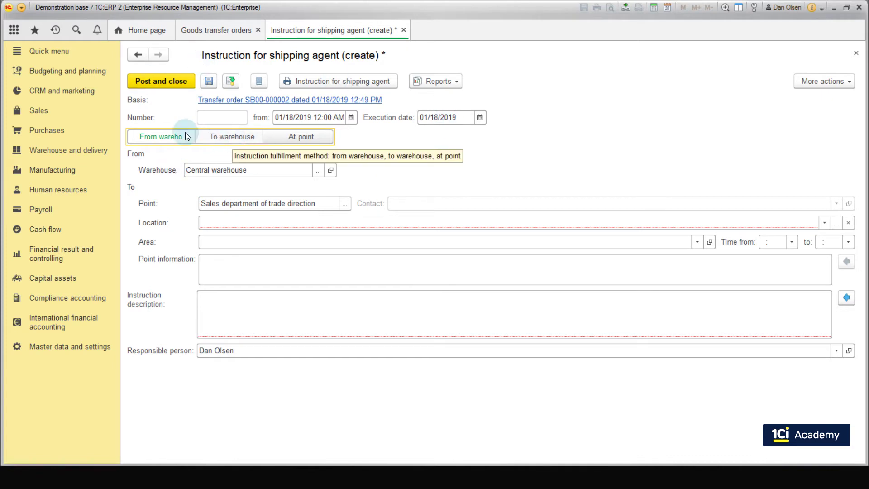
click(207, 137)
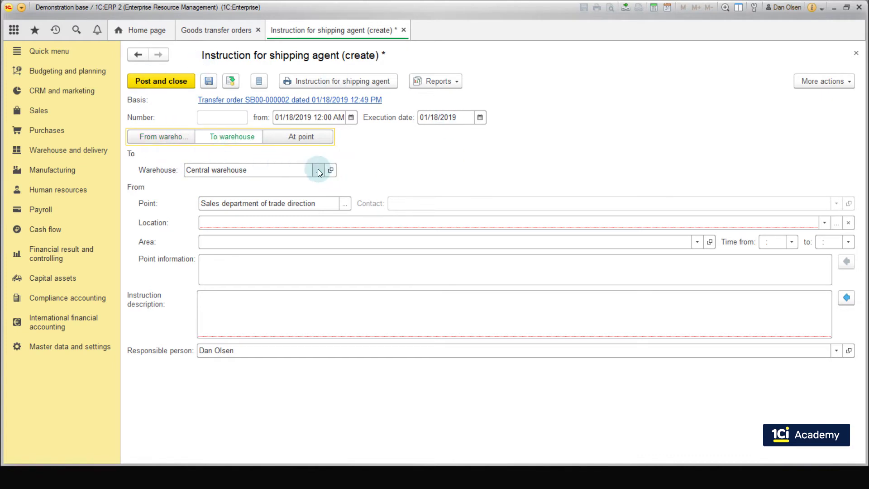
key(Tab)
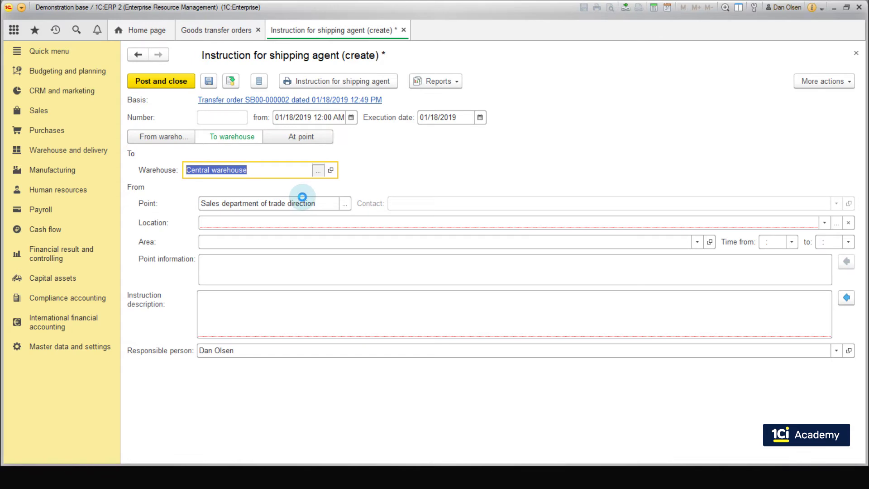
key(F4)
click(260, 249)
double_click(259, 250)
key(Tab)
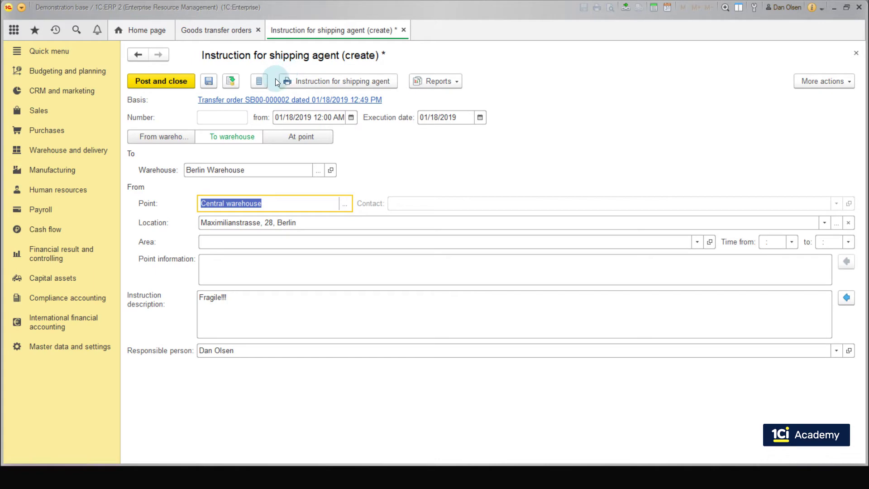
click(156, 81)
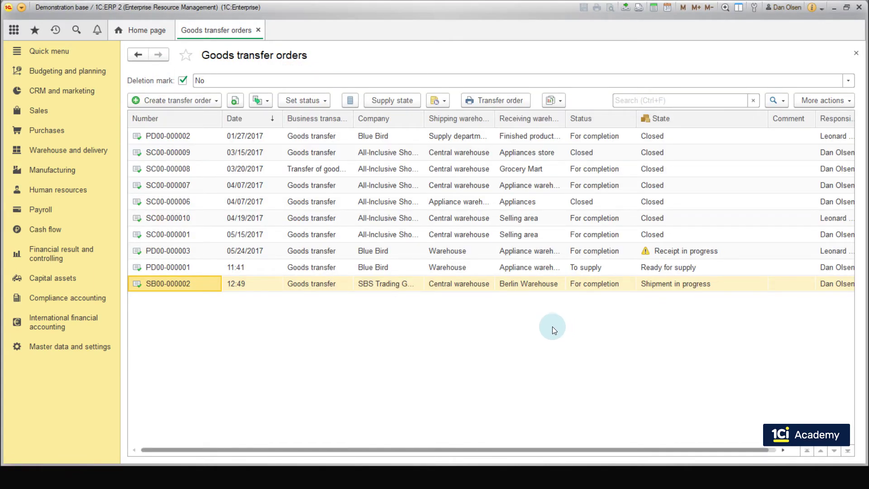
Compare SB00-000002's shipping warehouse with its receiving warehouse, Berlin Warehouse.
click(476, 289)
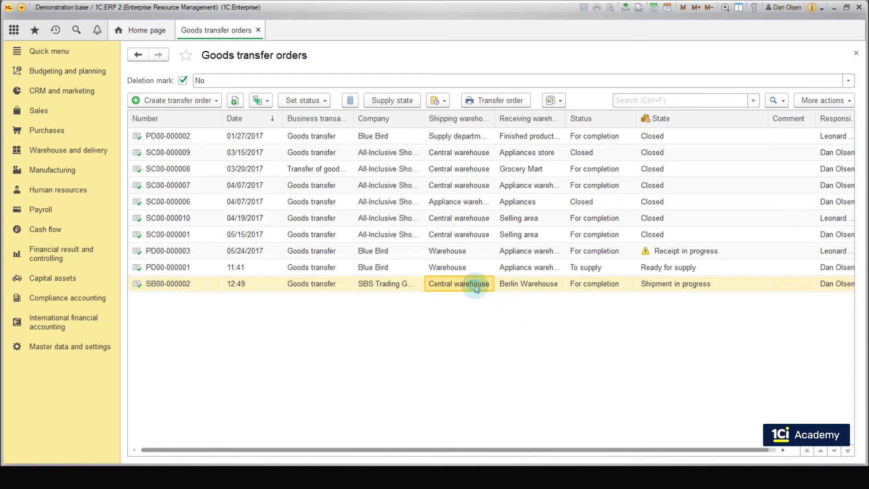
click(532, 286)
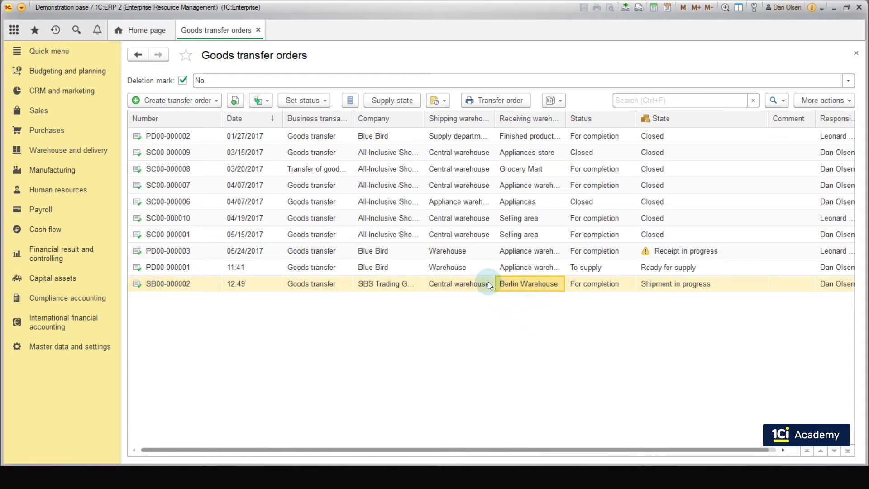
click(488, 283)
click(516, 286)
Open the Stock balance and availability report from Warehouse reports.
click(100, 152)
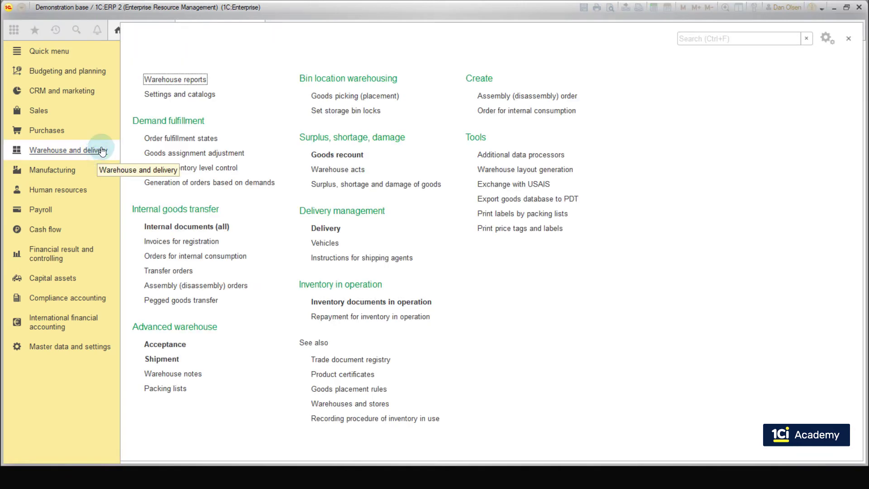
click(195, 81)
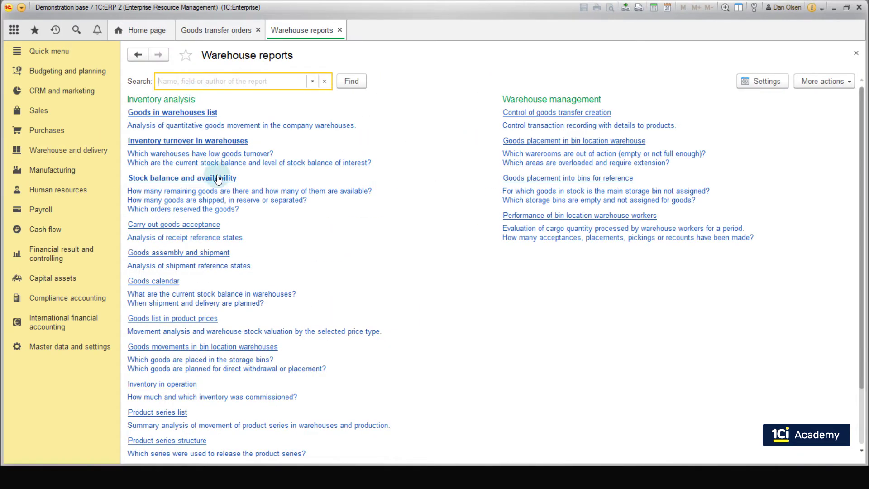
click(217, 178)
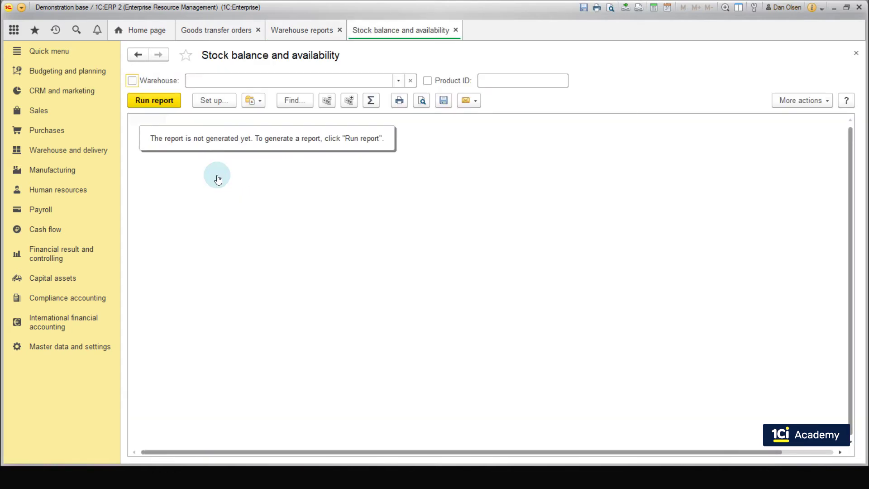
Filter the report to Central warehouse and run it: 218 in stock, 193 available.
click(398, 84)
click(218, 145)
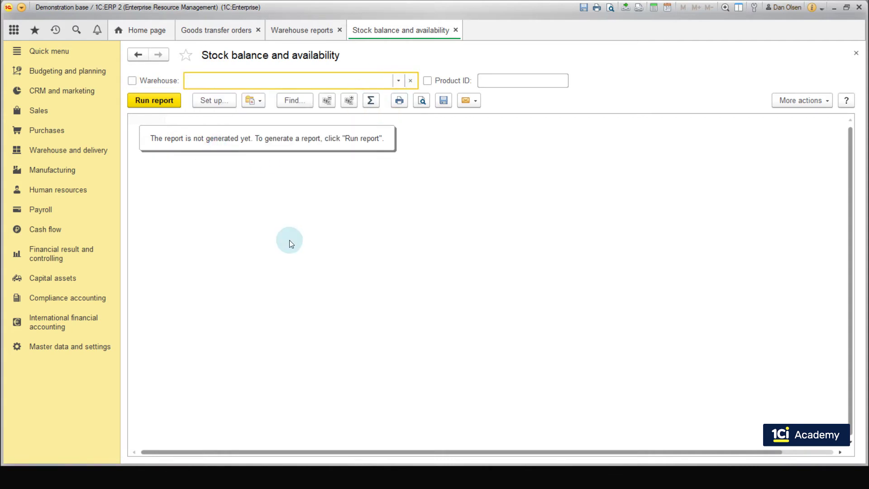
double_click(229, 263)
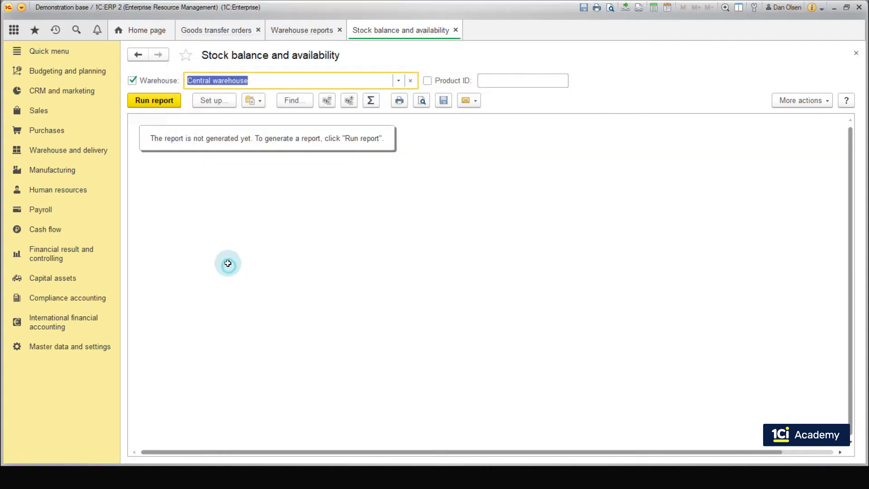
click(175, 106)
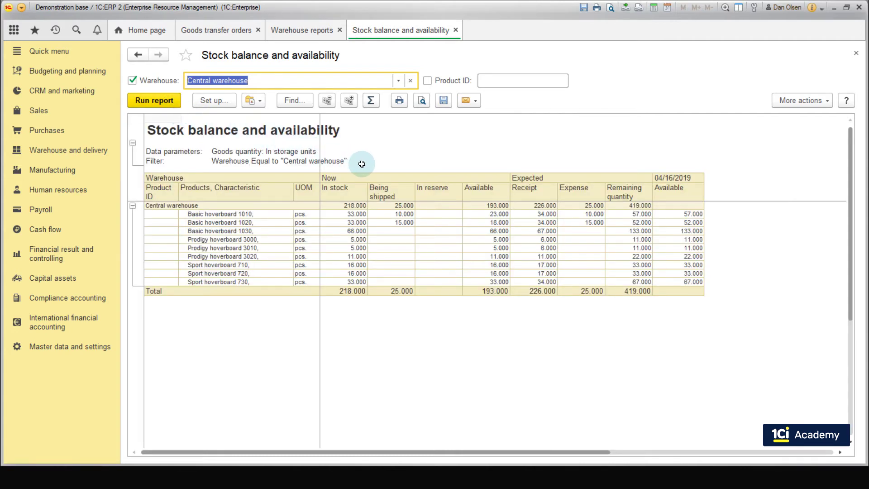
Review the stock figures for Basic hoverboard 1020 and Basic hoverboard 1010.
click(260, 218)
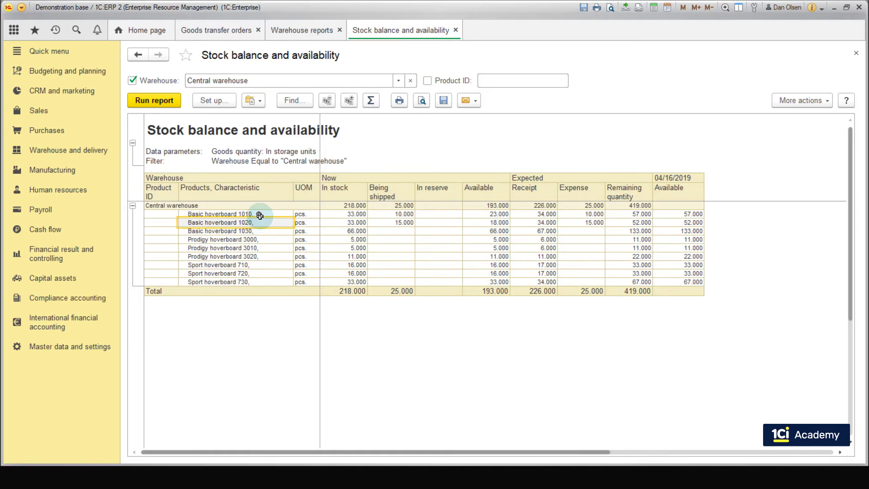
click(278, 217)
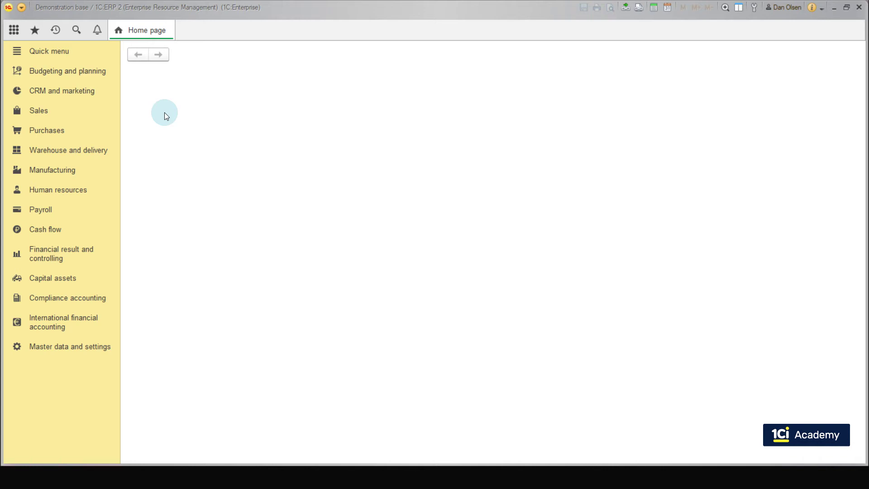
Open the Shipment workspace for Central warehouse, showing order SB00-000002 to Berlin Warehouse.
click(104, 156)
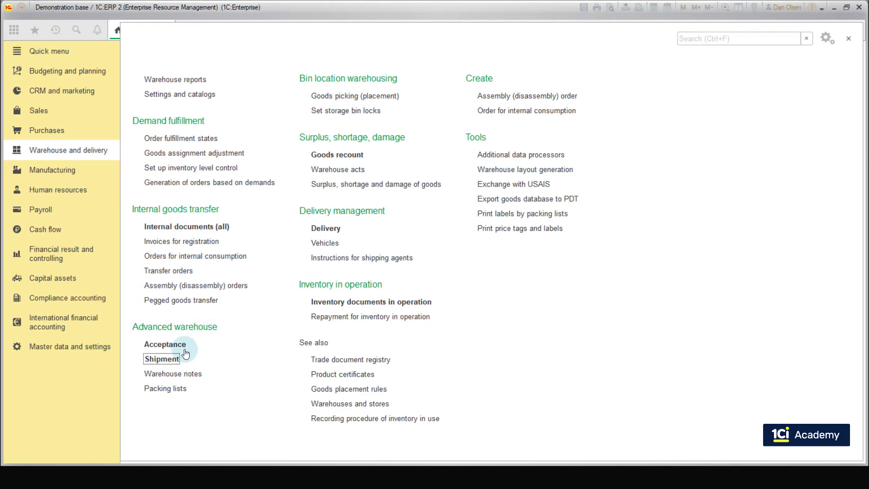
click(171, 357)
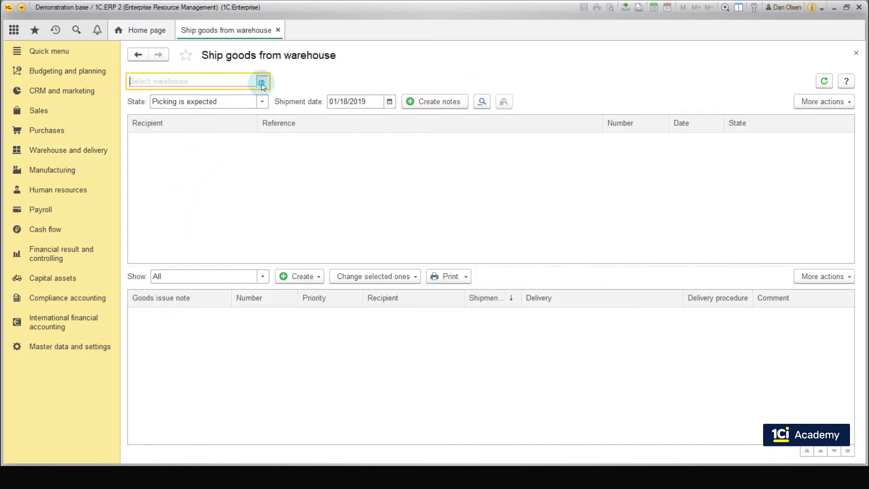
click(261, 83)
click(167, 157)
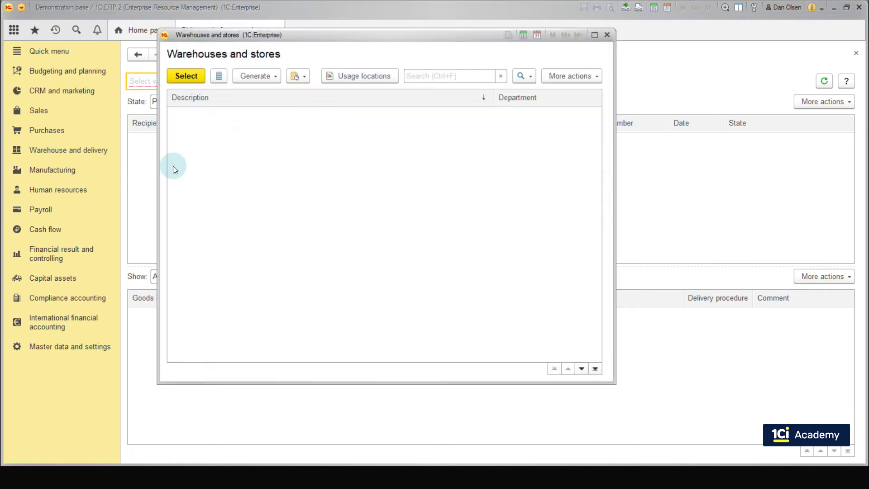
double_click(218, 230)
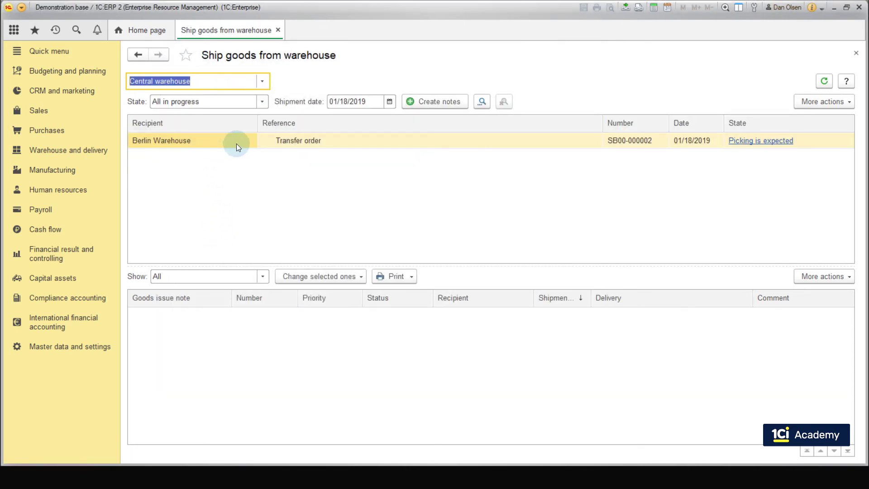
double_click(282, 143)
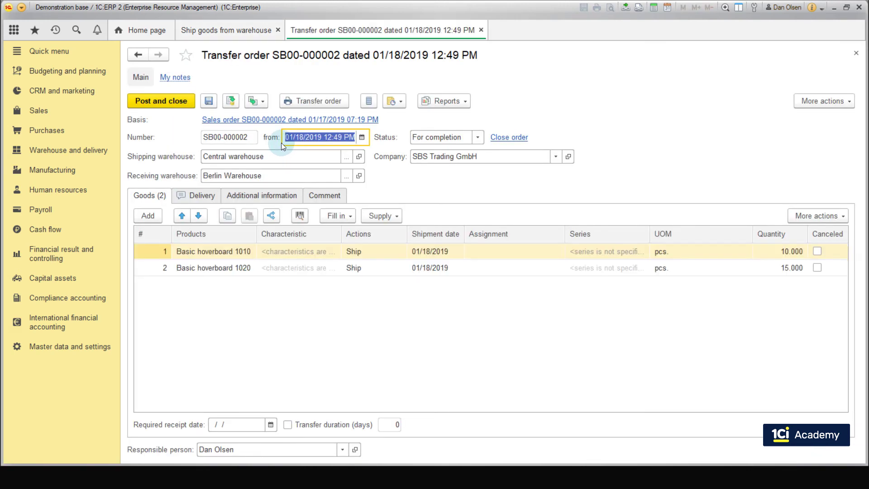
click(210, 31)
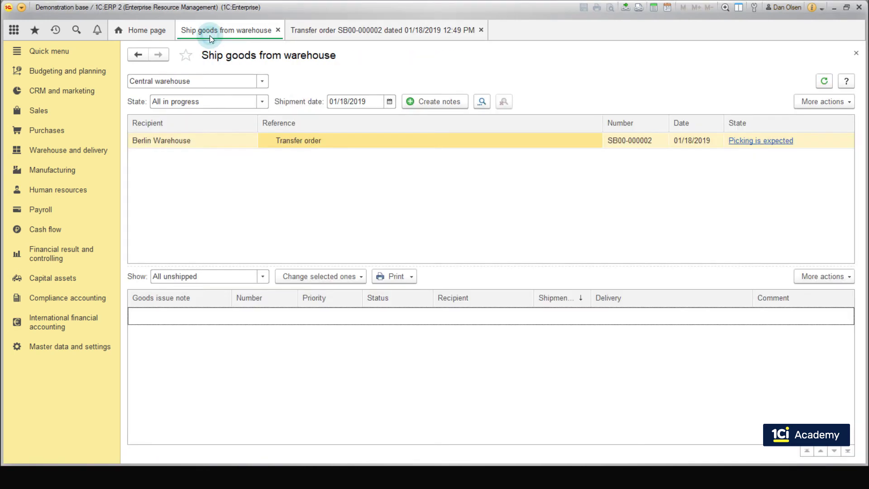
click(310, 140)
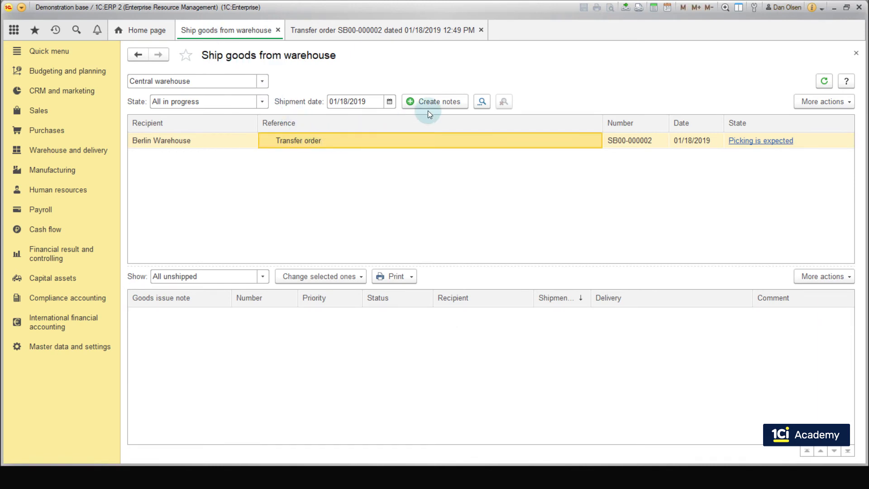
click(441, 104)
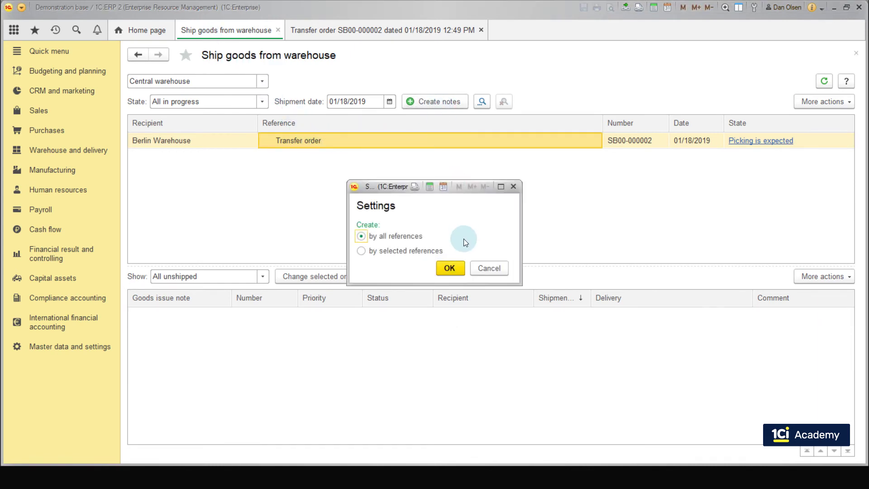
click(449, 268)
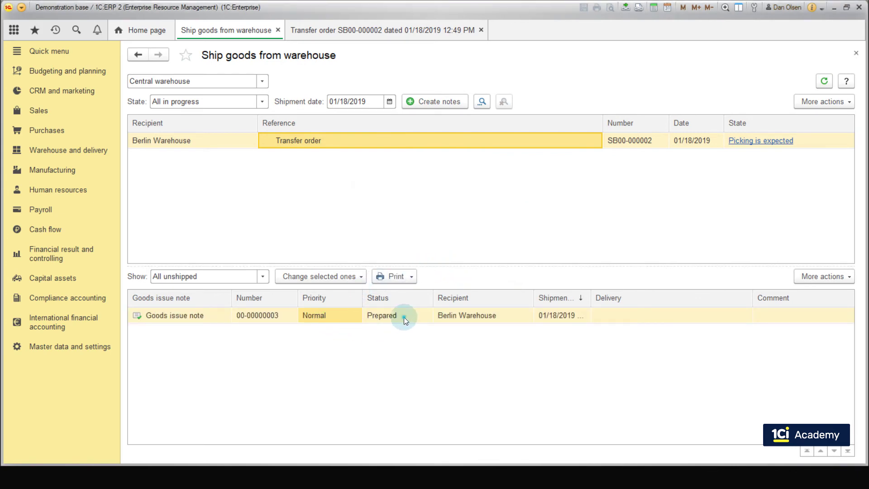
click(404, 317)
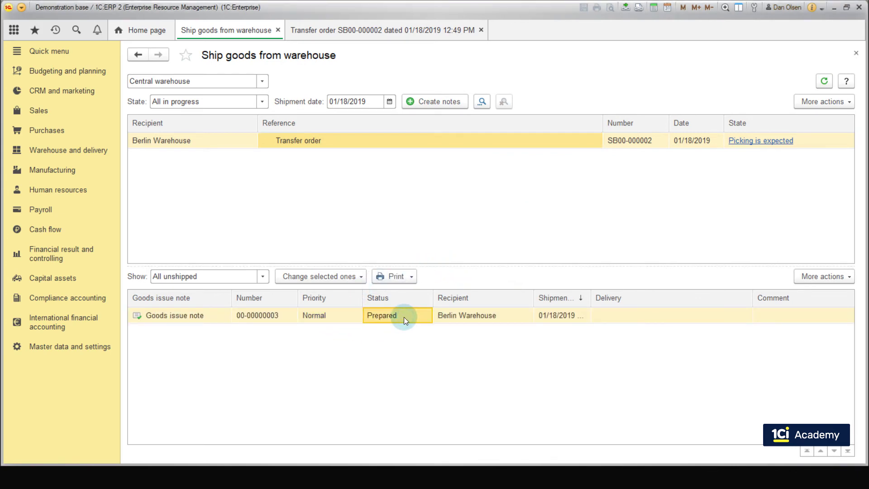
double_click(344, 315)
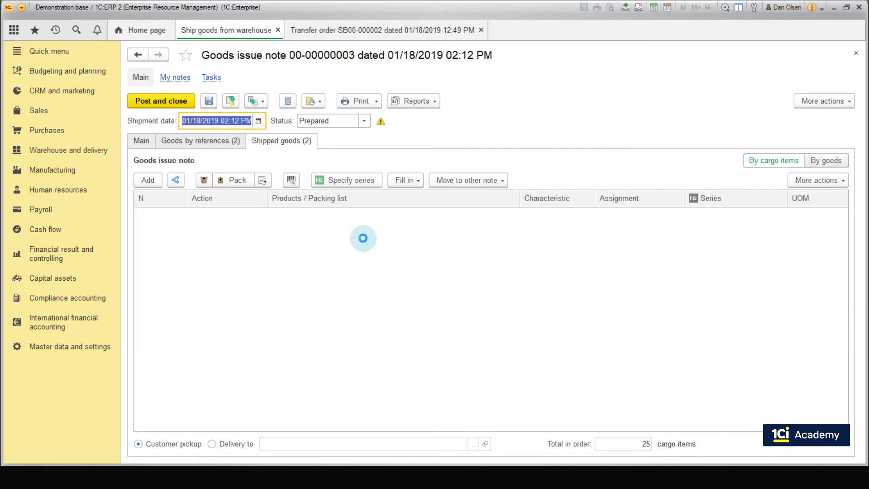
click(142, 141)
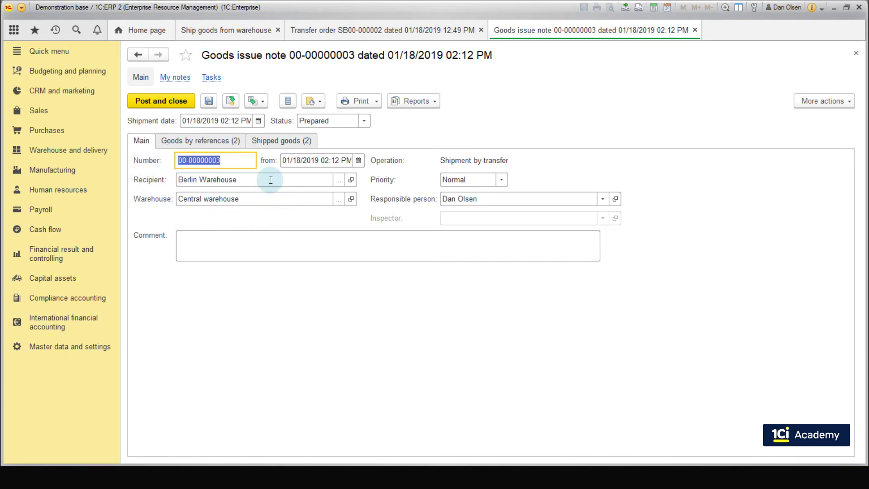
click(218, 142)
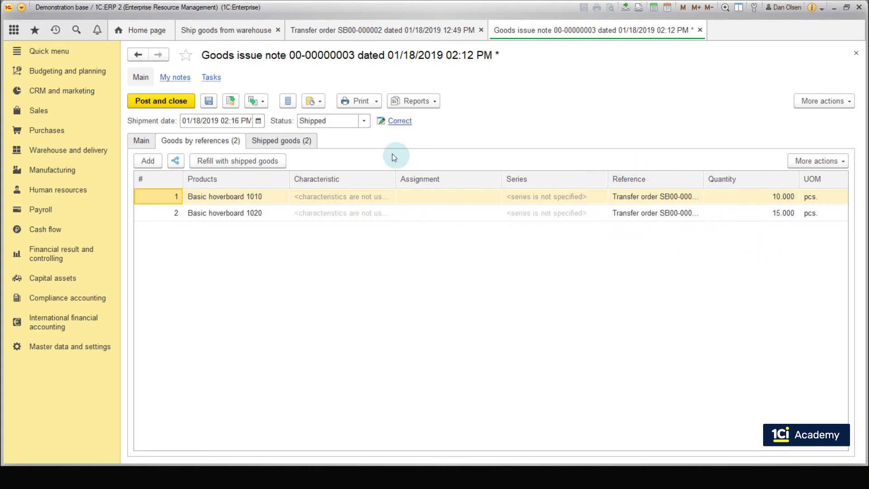
click(302, 141)
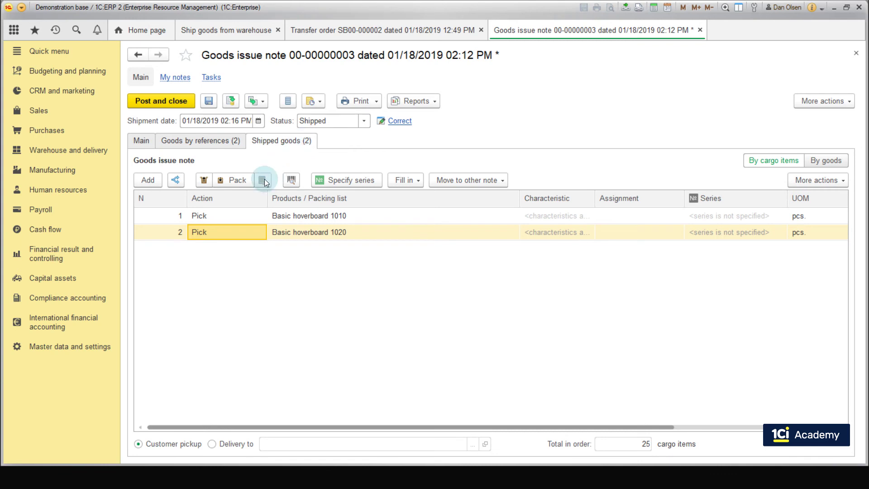
click(251, 216)
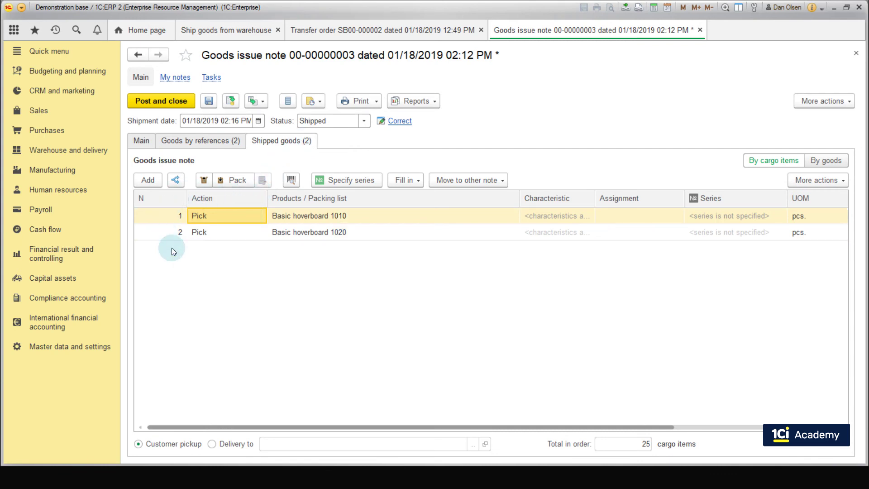
click(251, 218)
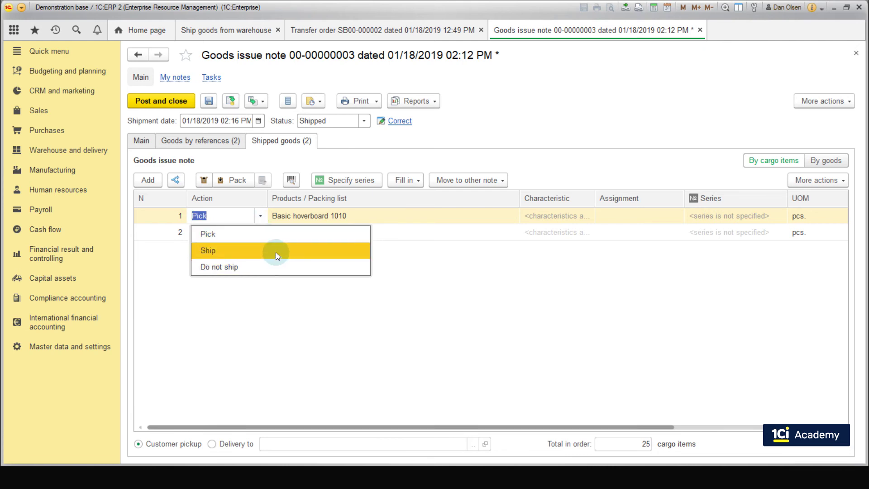
Set the Action of both hoverboard lines to Ship.
click(275, 252)
click(247, 232)
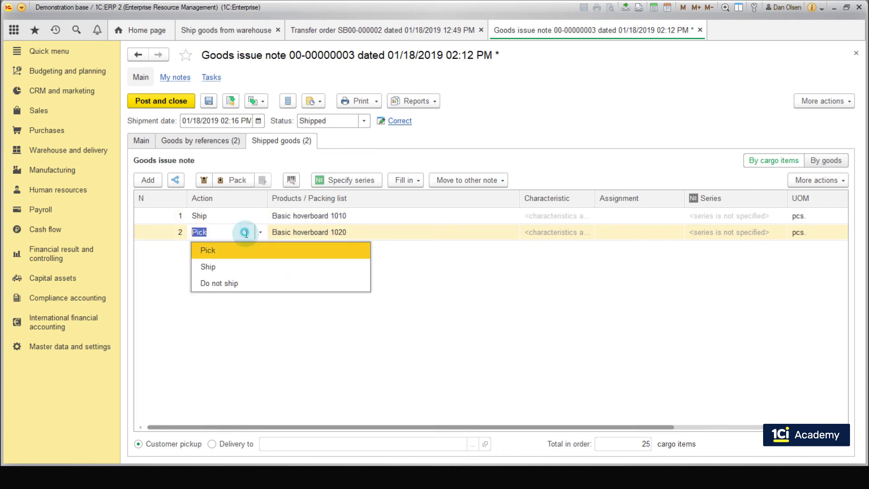
click(248, 266)
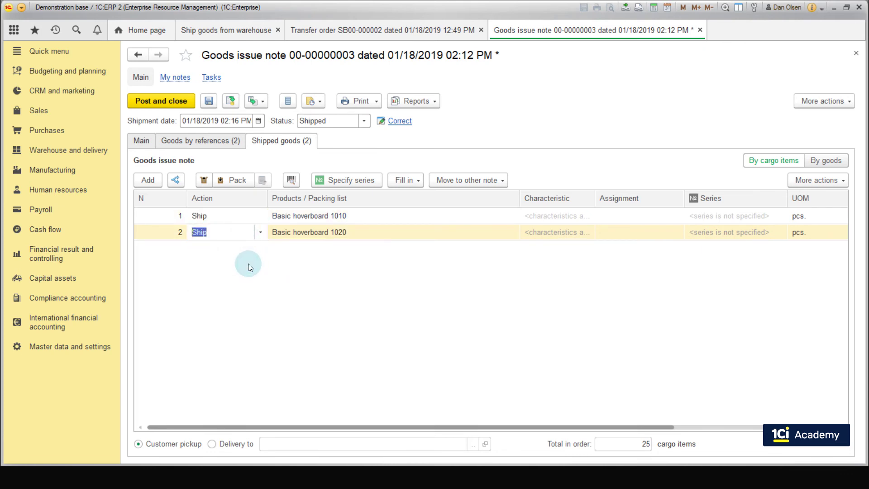
Keep the note's status as Shipped, then post and close the goods issue note.
click(367, 121)
click(365, 123)
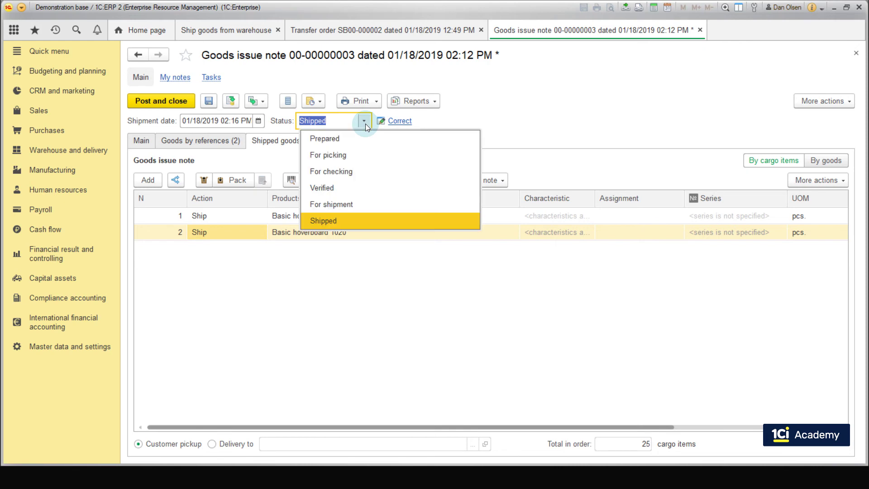
click(369, 221)
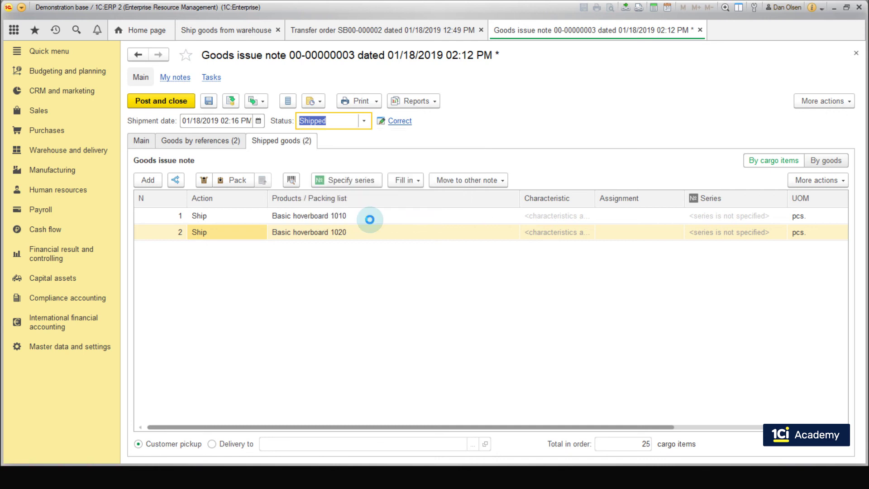
click(166, 104)
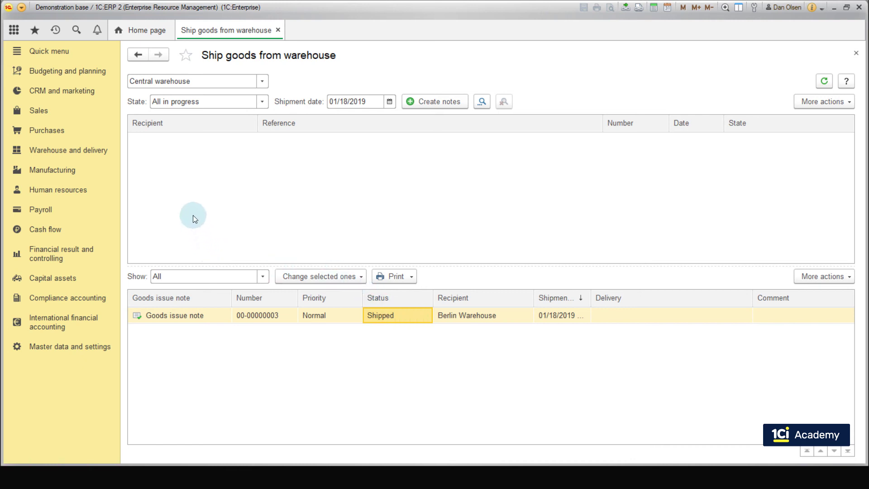
Reopen Transfer orders, select SB00-000002 and list the documents that can be based on it.
click(94, 151)
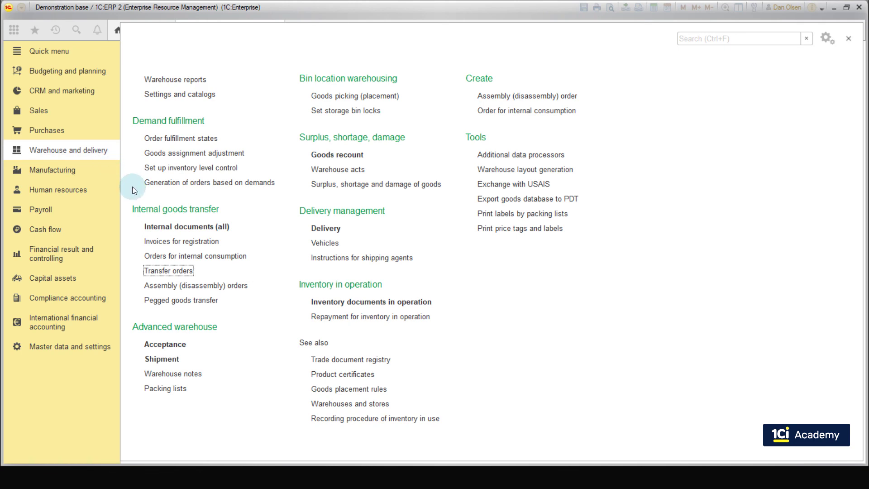
click(184, 272)
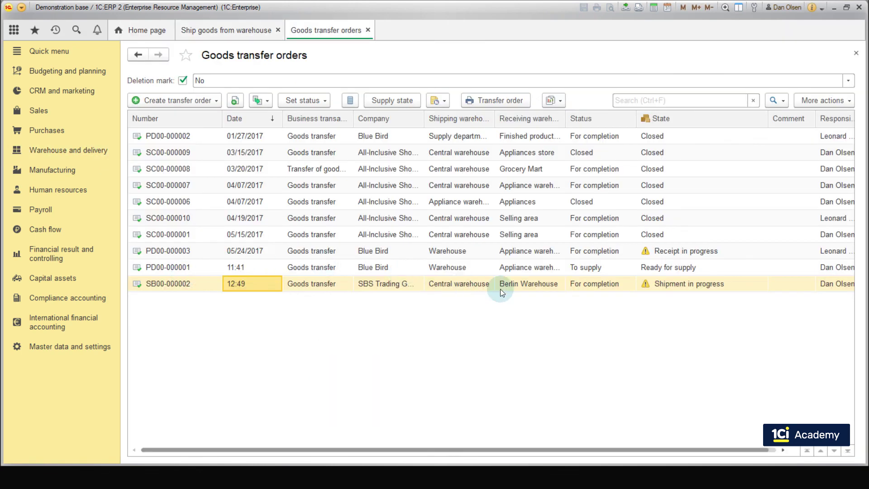
click(696, 284)
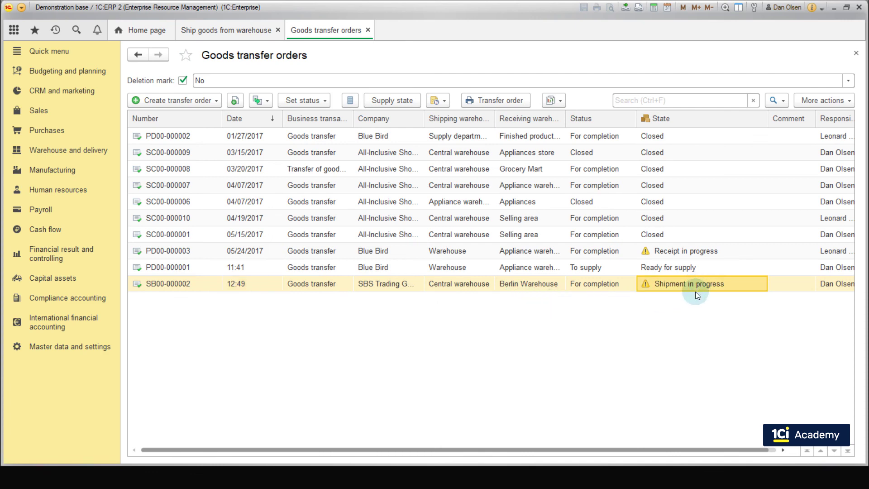
click(267, 101)
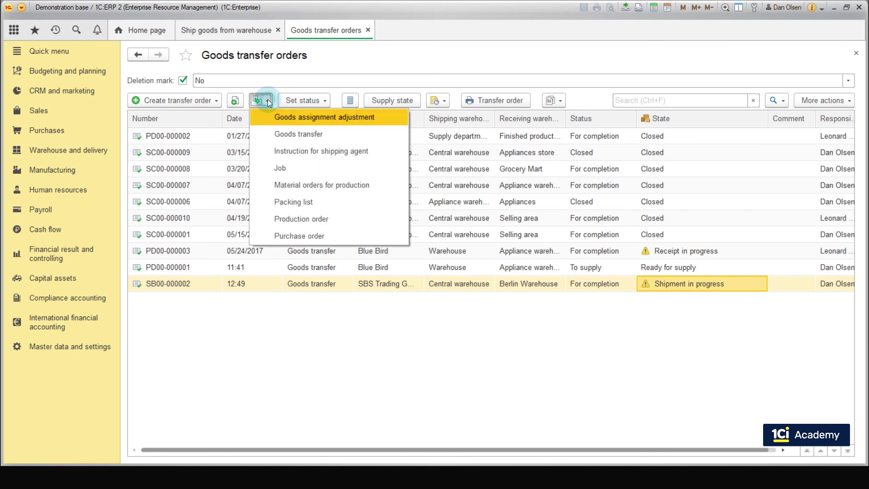
Create a goods transfer from order SB00-000002 and review its goods and delivery details.
click(305, 135)
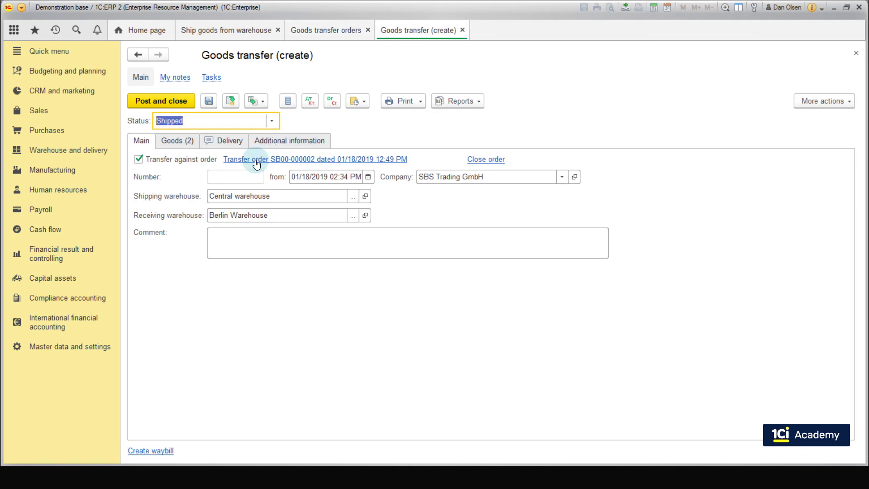
click(183, 142)
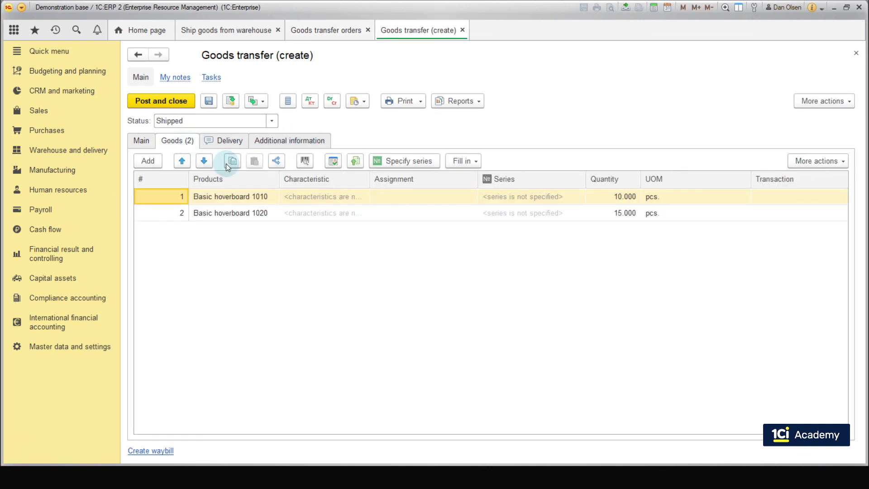
click(233, 142)
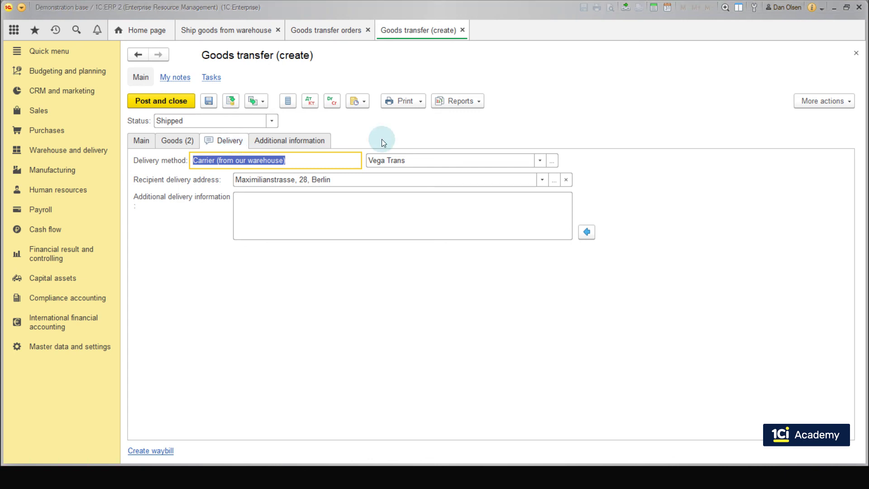
Keep the goods transfer status as Shipped, then post and close it.
click(270, 121)
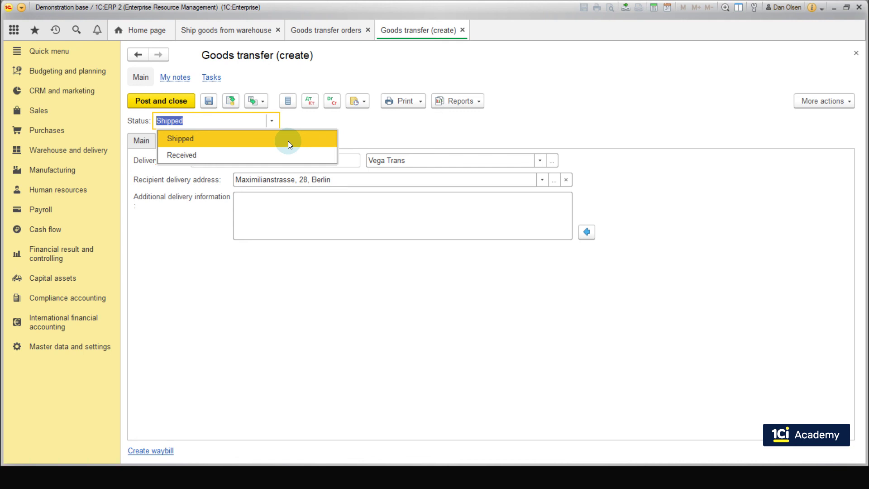
click(288, 143)
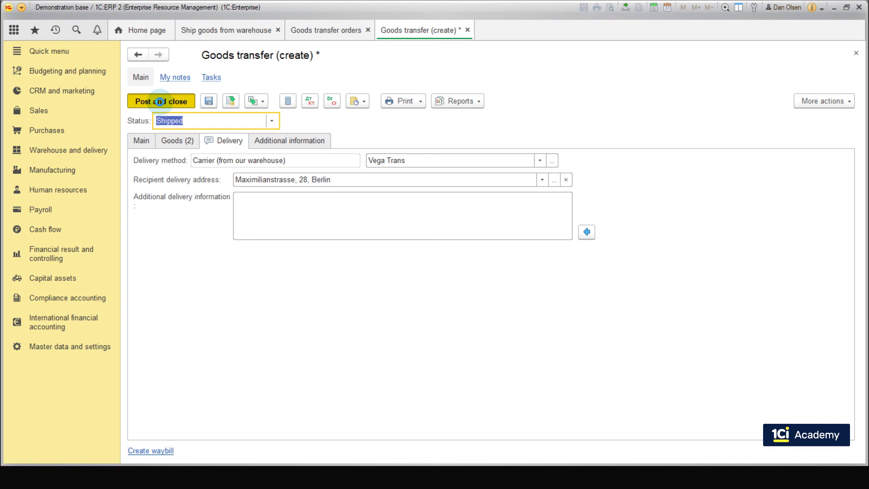
click(159, 102)
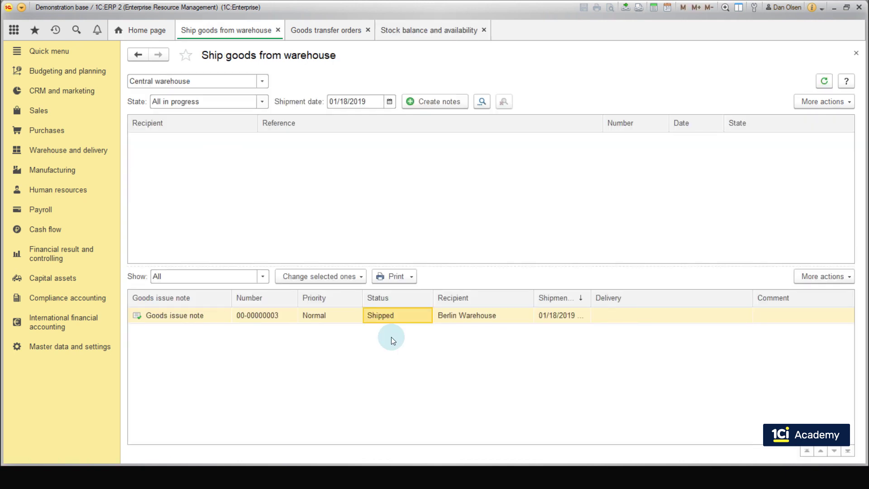
Regenerate the Central warehouse Stock balance and availability report.
click(409, 28)
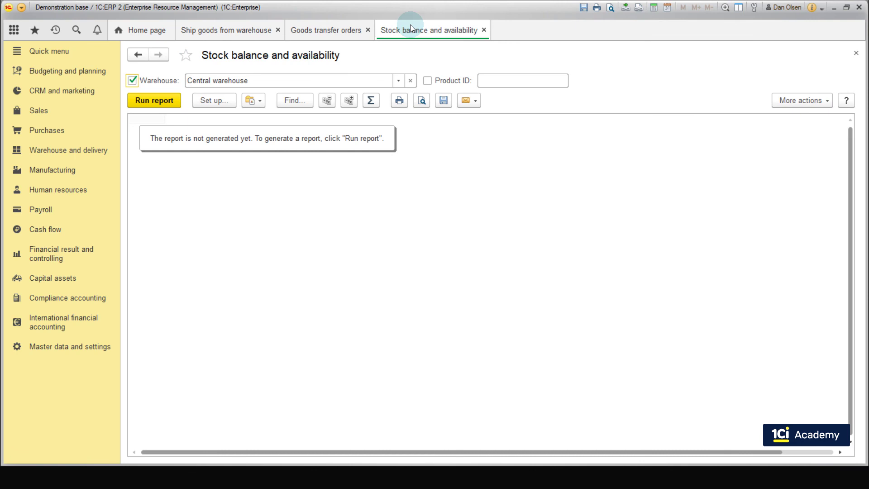
click(154, 101)
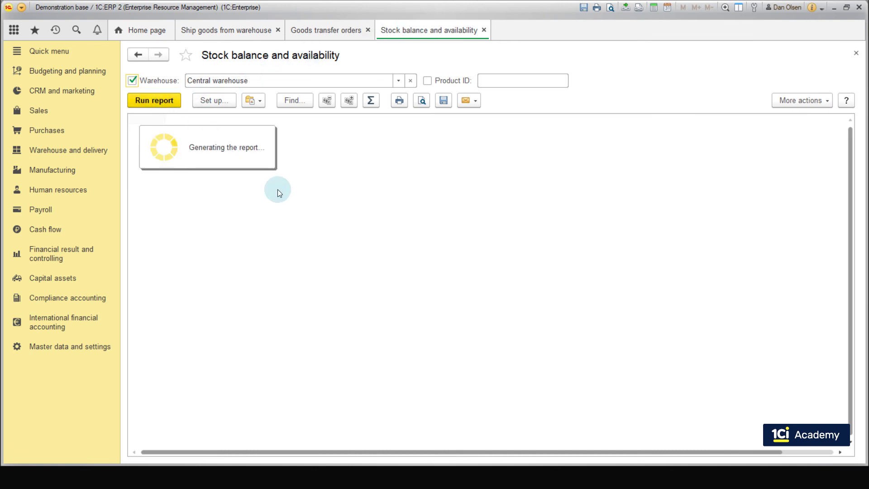